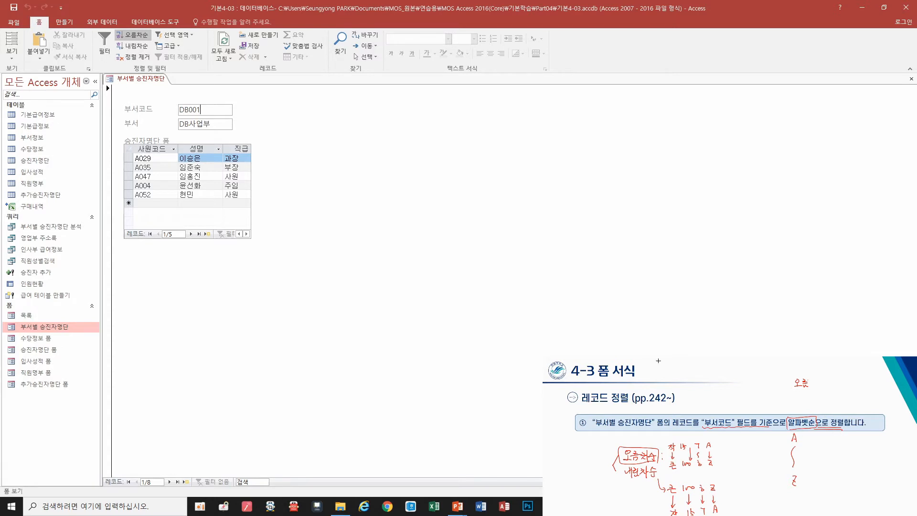
Sort the 부서별 승진자명단 form's records by the 부서코드 field in ascending order
left_click(137, 33)
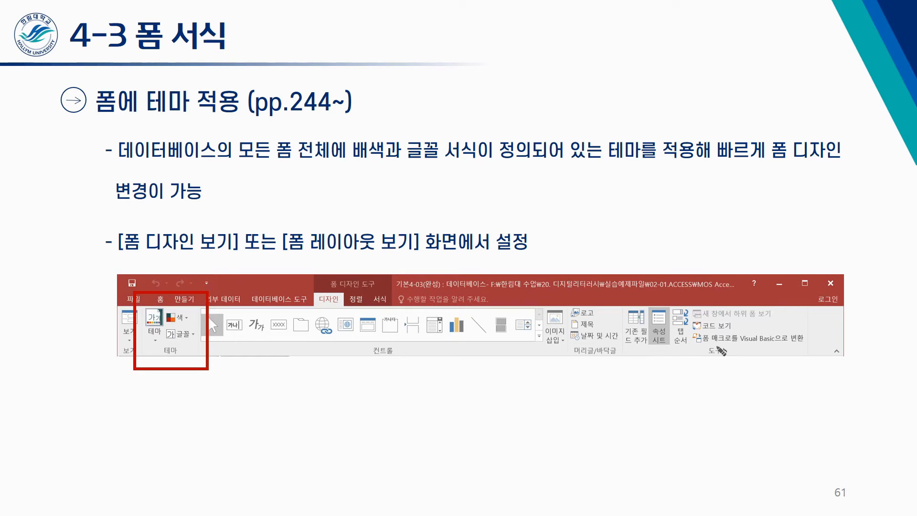
left_click_drag(275, 165, 317, 165)
mouse_move(378, 163)
left_mouse_down()
mouse_move(364, 139)
mouse_move(383, 163)
mouse_move(553, 163)
mouse_move(645, 139)
mouse_move(606, 149)
mouse_move(694, 166)
left_mouse_up()
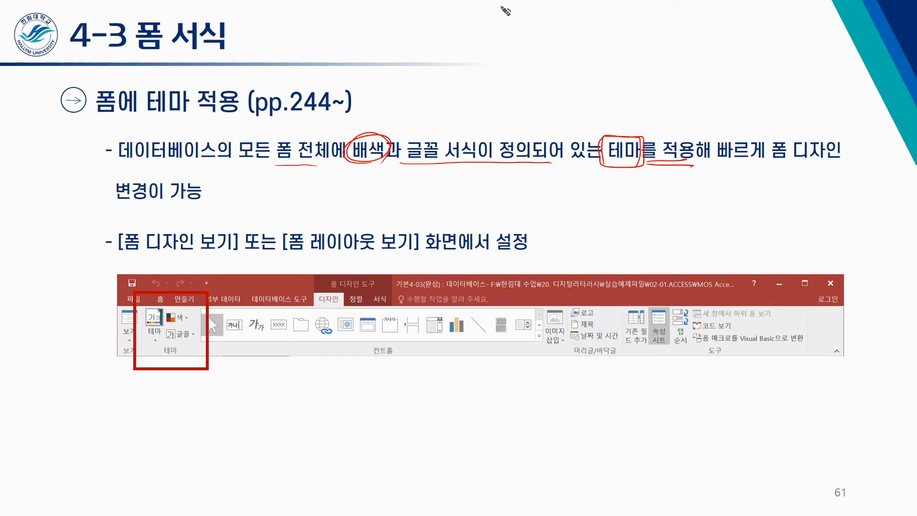
key("e")
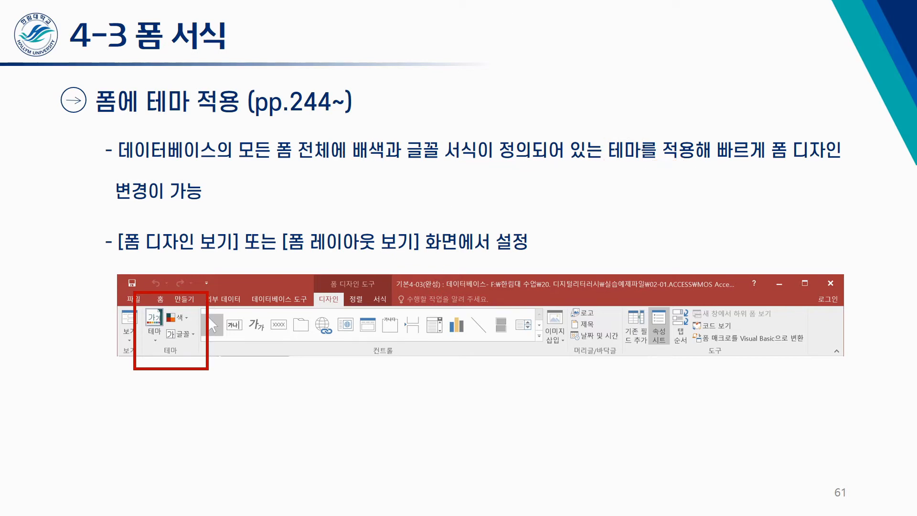
left_click(485, 189)
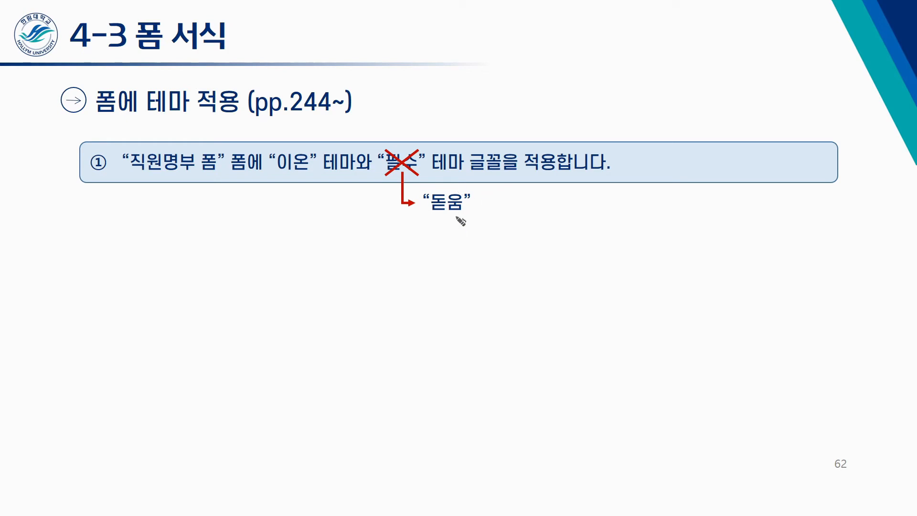
mouse_move(433, 195)
left_mouse_down()
mouse_move(473, 216)
mouse_move(438, 216)
left_mouse_up()
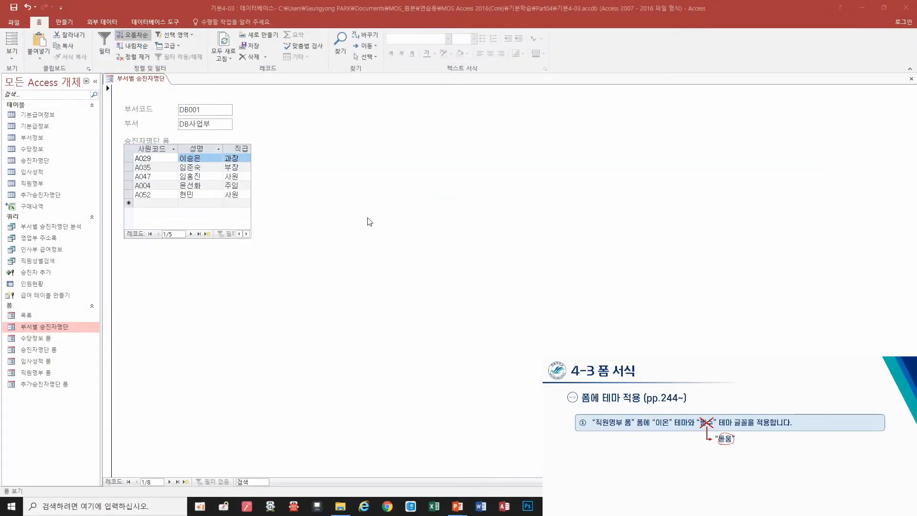
Close the 부서별 승진자명단 form and open the 직원명부 폼 form in Design view
left_click(909, 79)
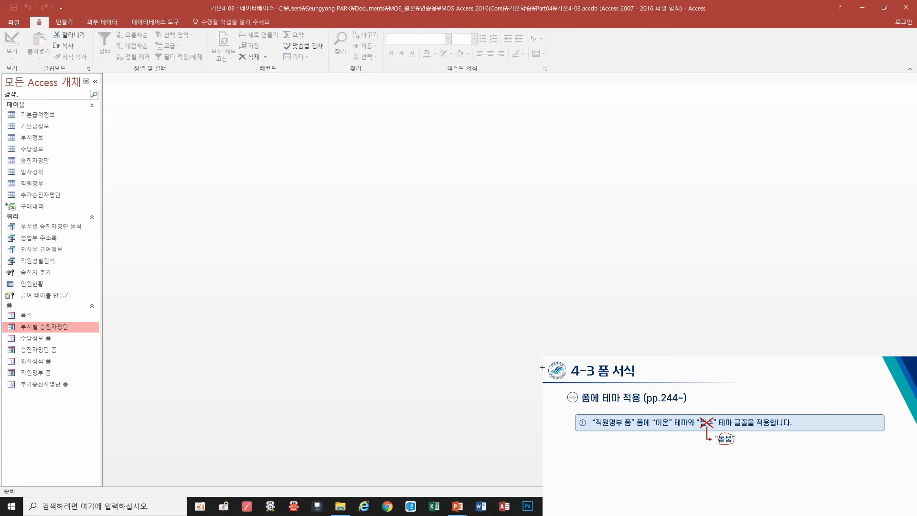
left_click(69, 371)
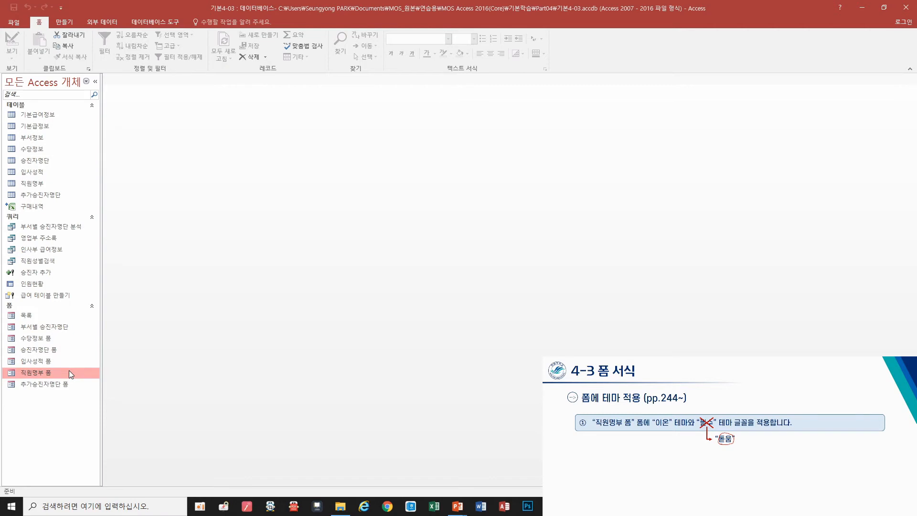
right_click(69, 370)
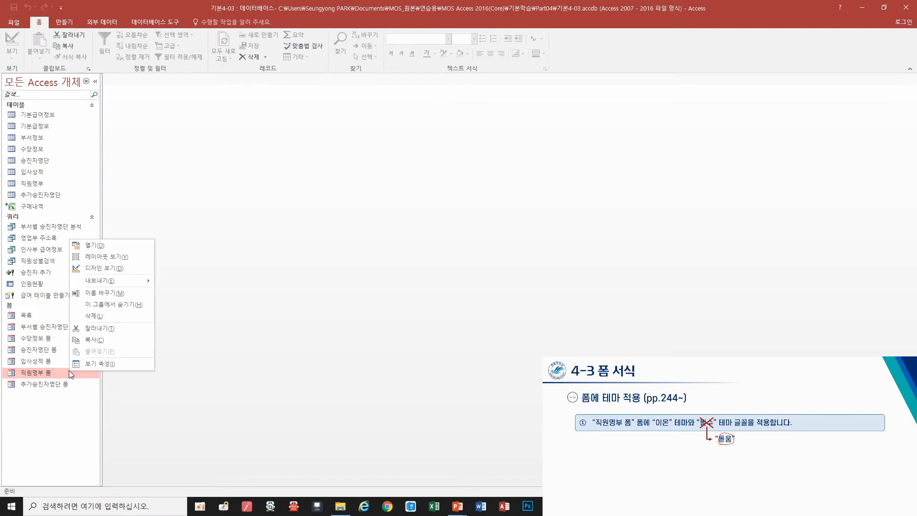
left_click(102, 267)
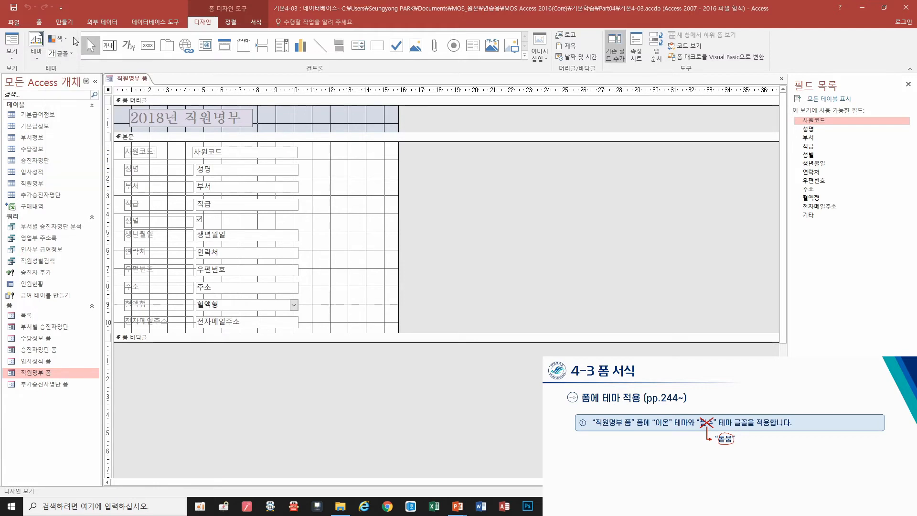
Apply the 이온 theme and the 돋움 theme fonts to the 직원명부 폼 form, saving and closing it
left_click(34, 55)
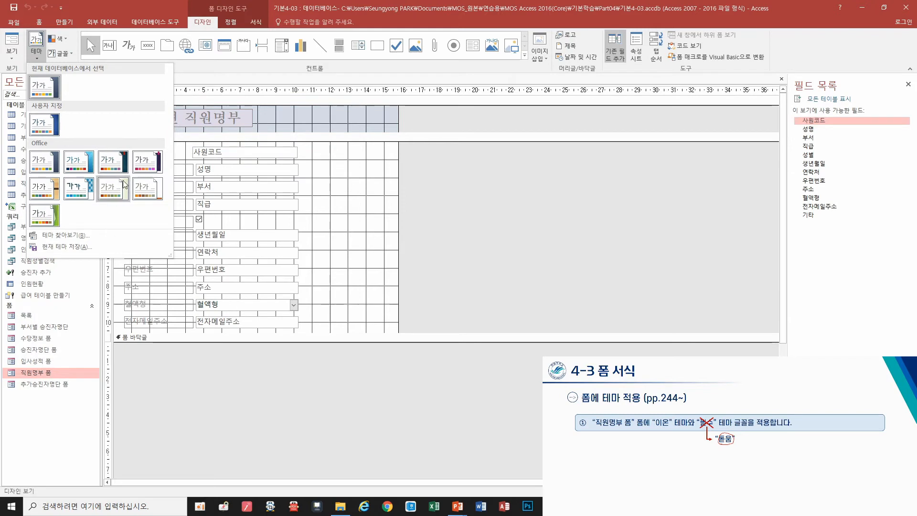
left_click(117, 165)
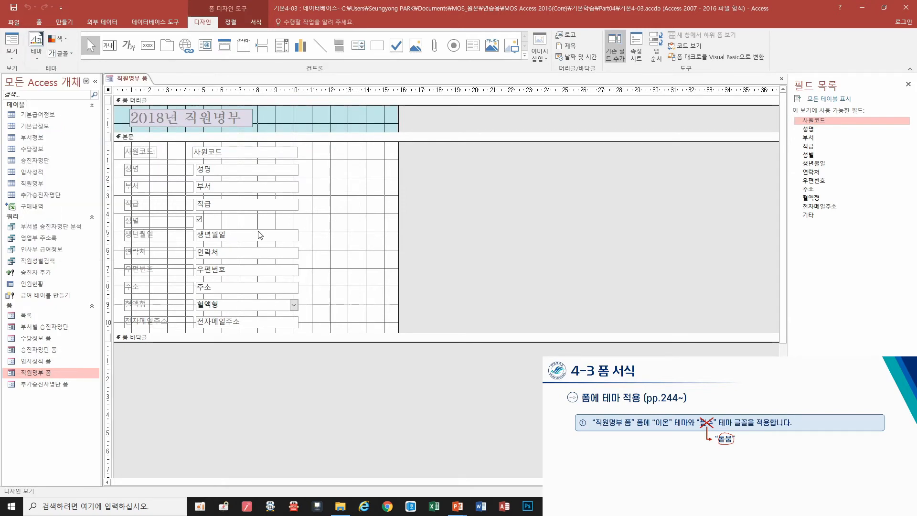
left_click(74, 56)
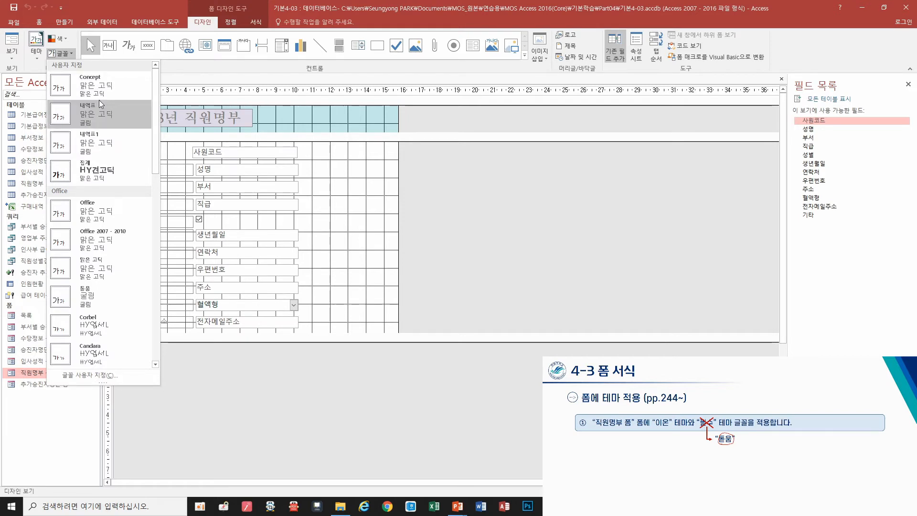
left_click(86, 296)
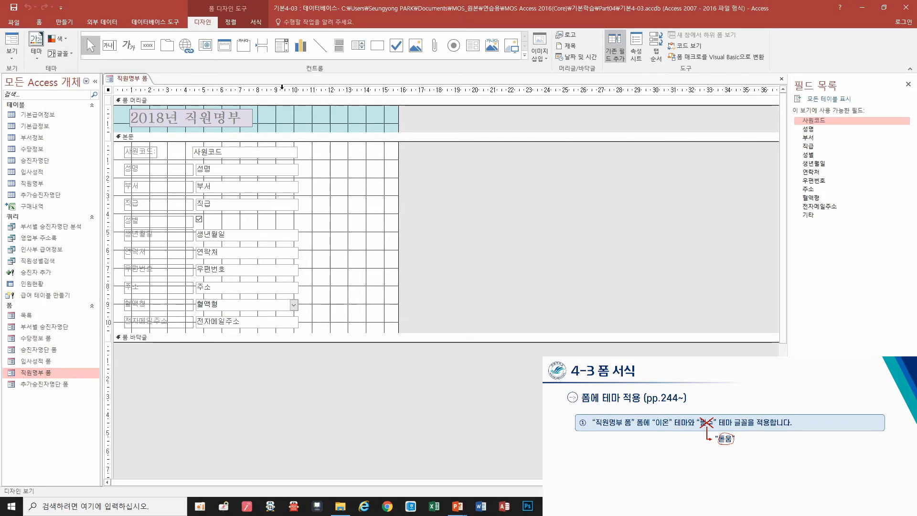
left_click(14, 9)
left_click(781, 79)
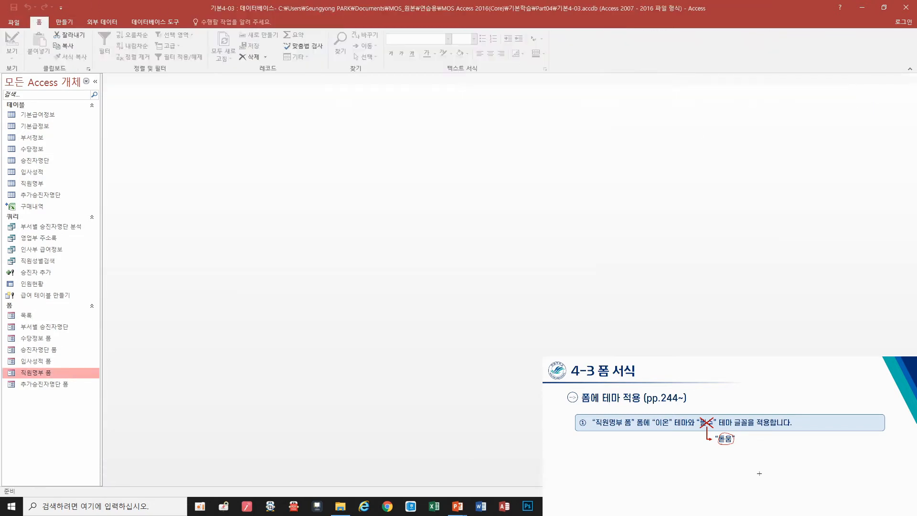
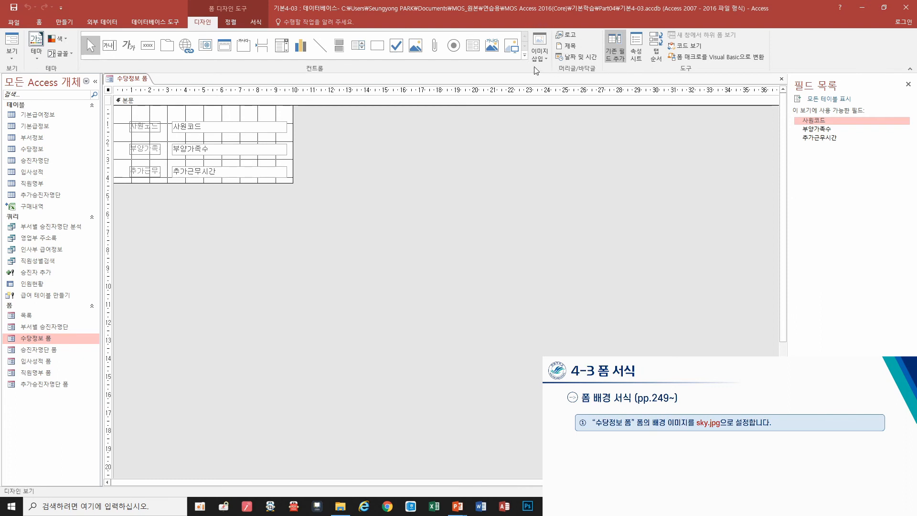
Start browsing for a background image file for the 수당정보 폼 form
left_click(231, 23)
left_click(249, 23)
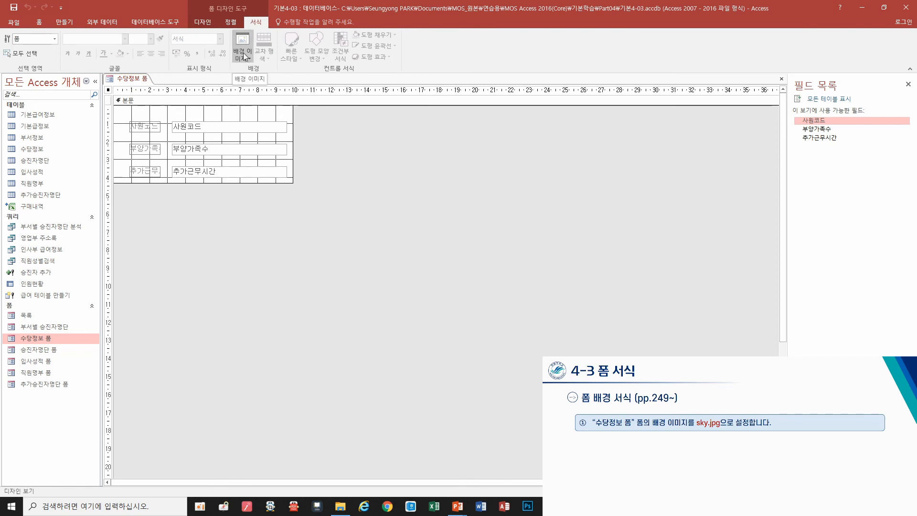
left_click(206, 23)
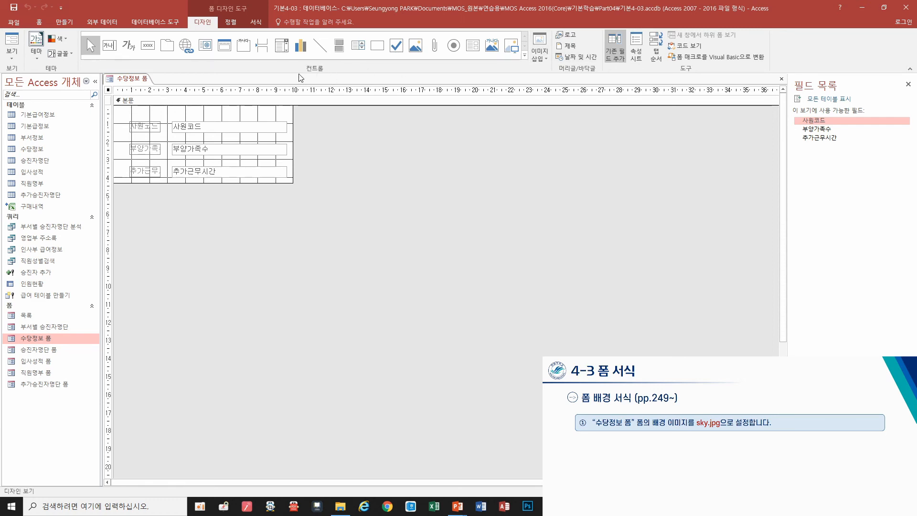
left_click(257, 23)
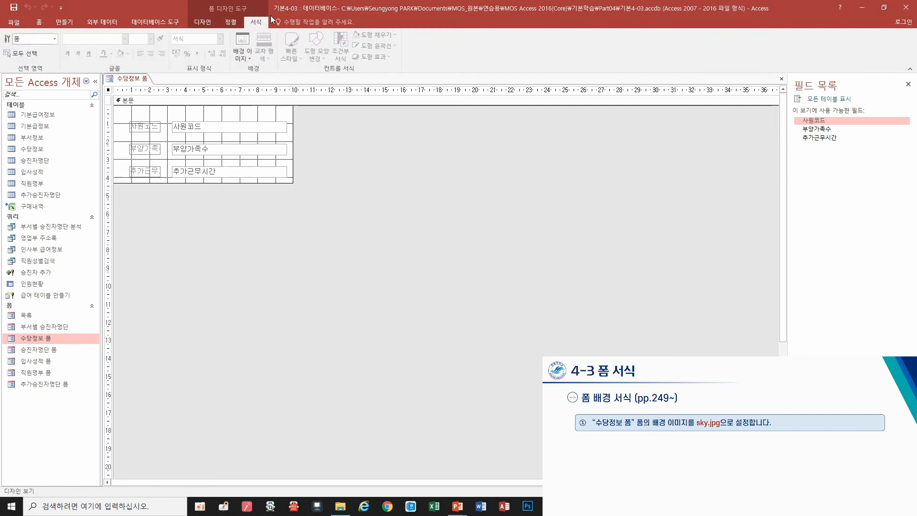
left_click(243, 56)
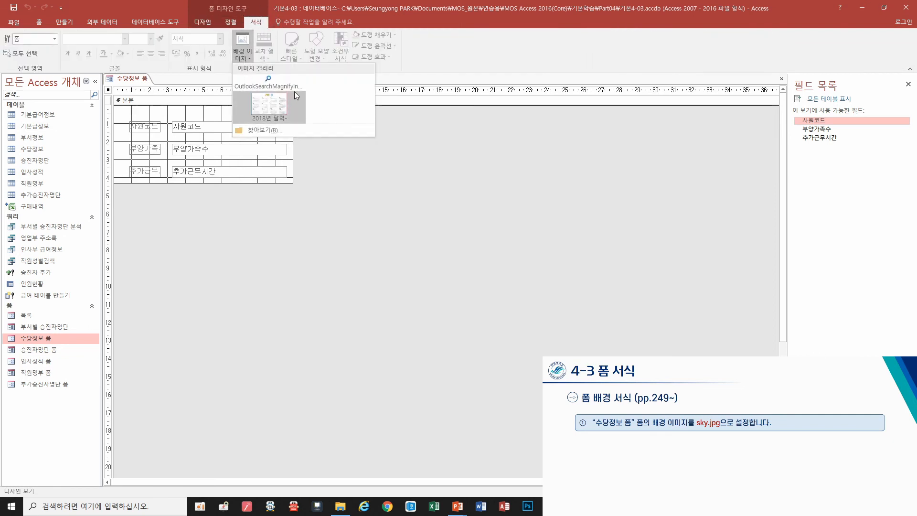
left_click(255, 129)
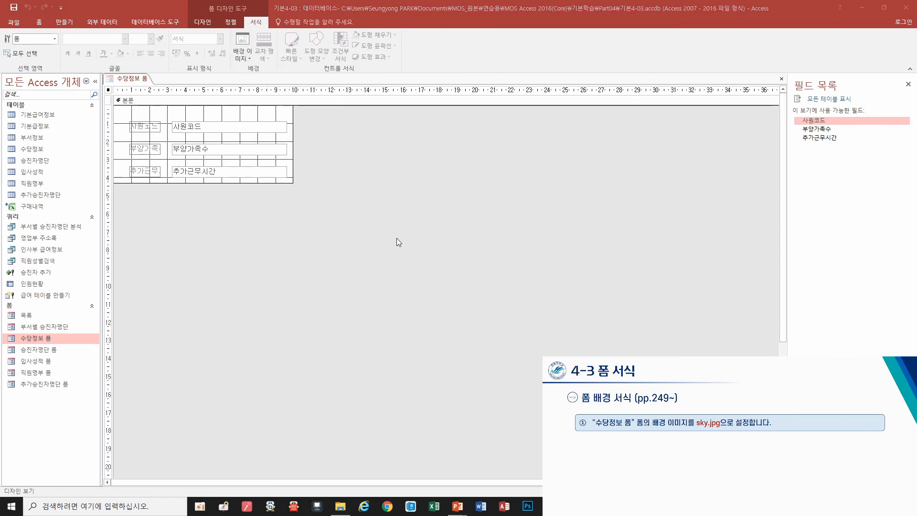
Insert the sky image from MOS_원본\연습용\MOS Access 2016(Core)\기본학습\Part04 as the form's background
double_click(122, 147)
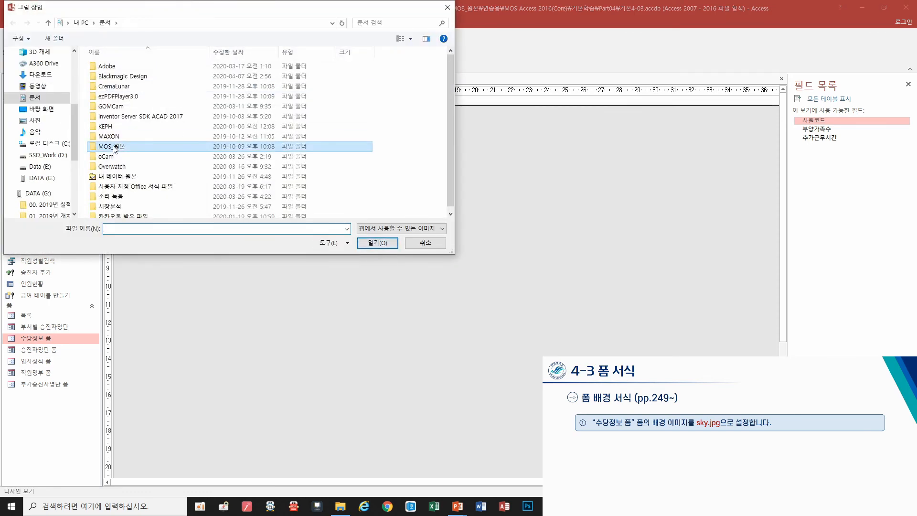
double_click(106, 86)
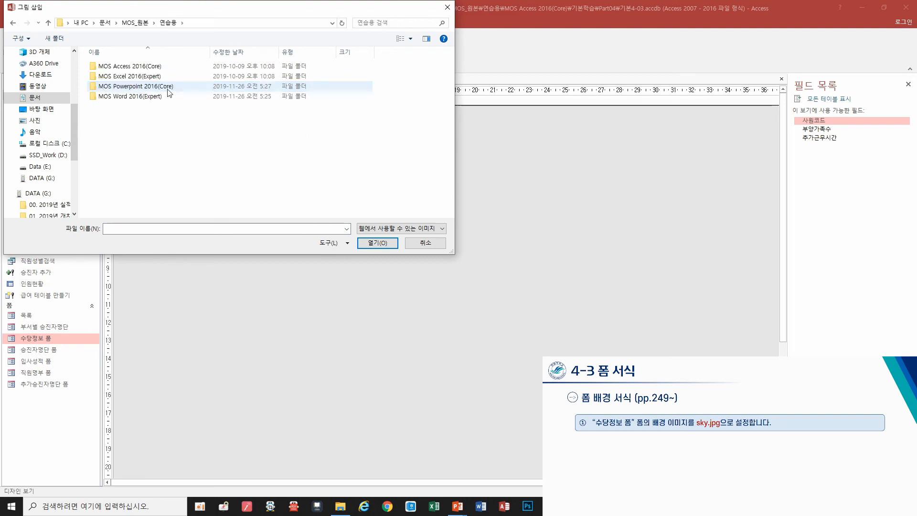
double_click(129, 70)
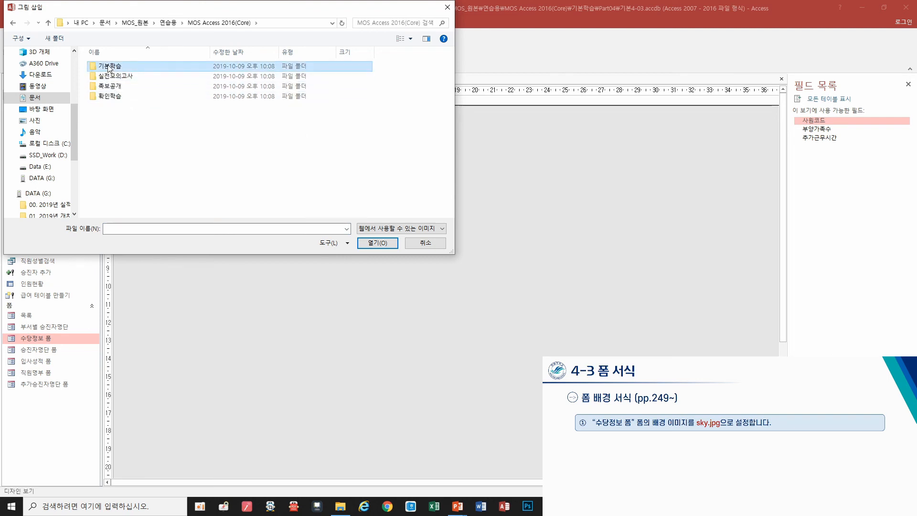
double_click(114, 66)
double_click(105, 96)
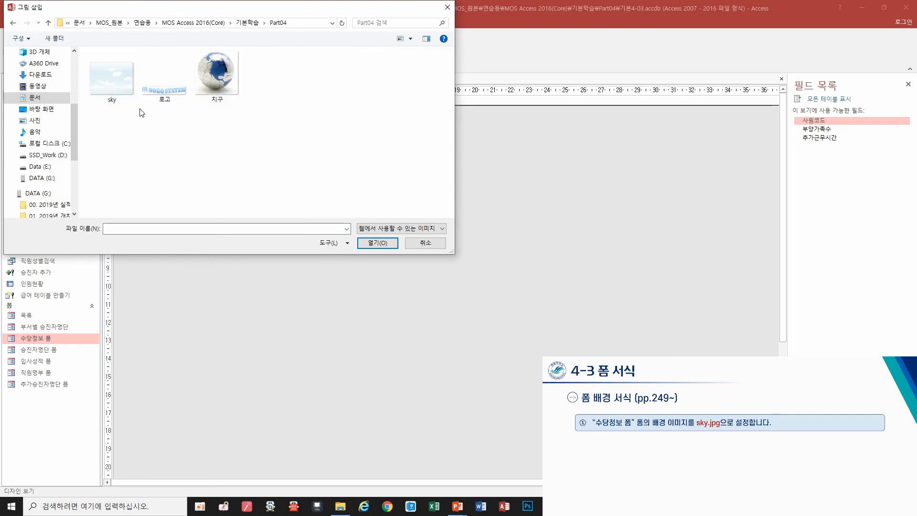
left_click_drag(226, 12, 536, 156)
left_click(421, 223)
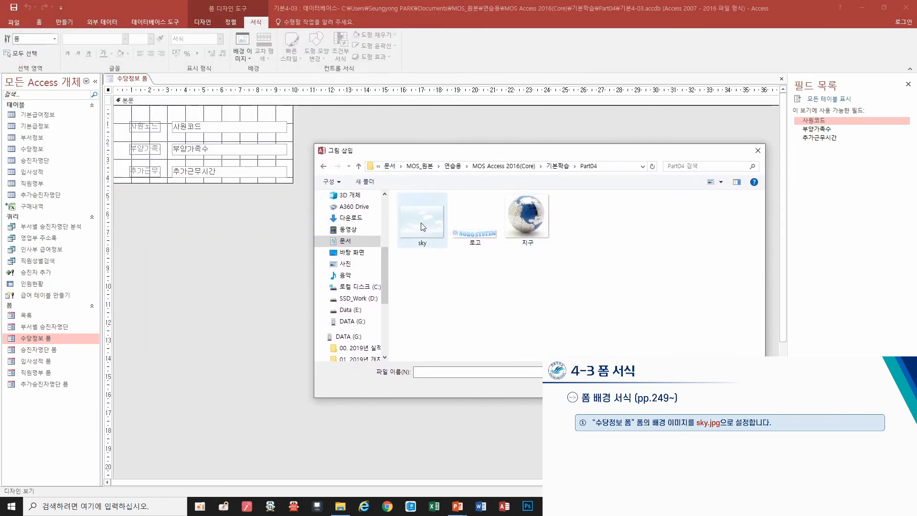
left_click(692, 386)
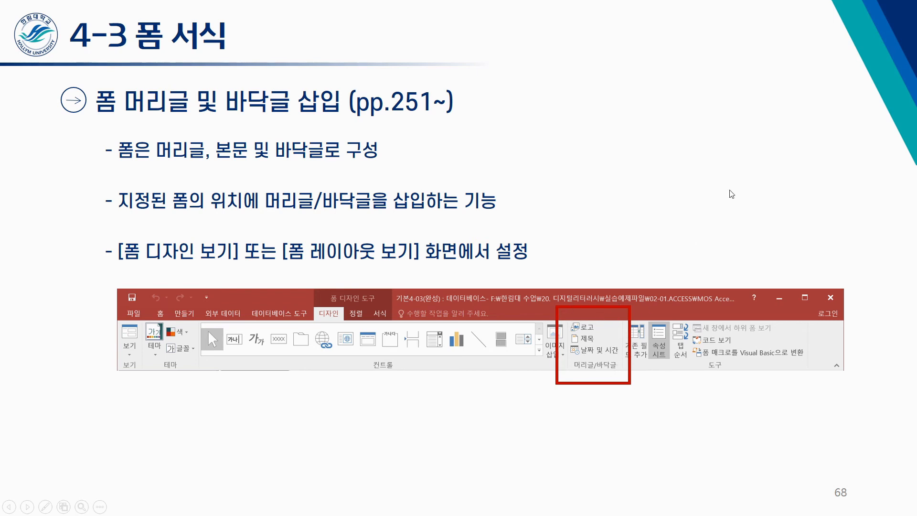
left_click(555, 199)
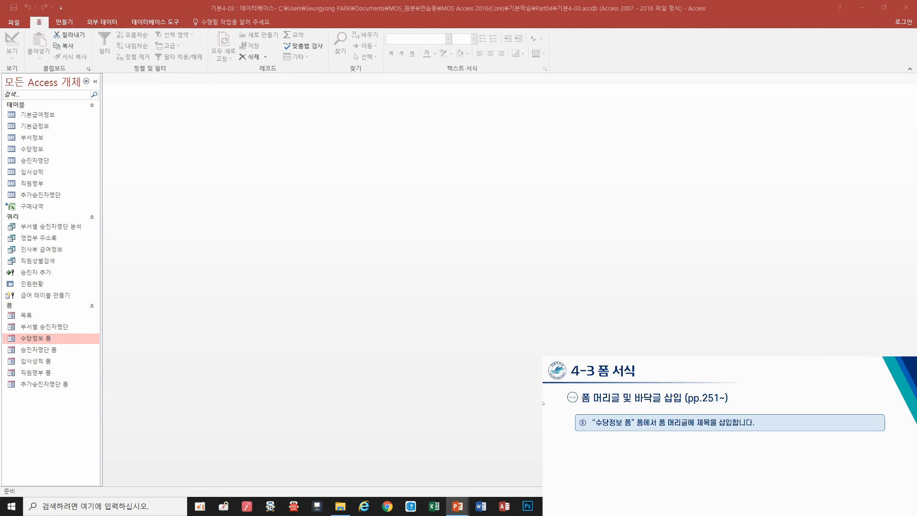
Open the 수당정보 폼 form in Design view and add a title to its form header
right_click(45, 341)
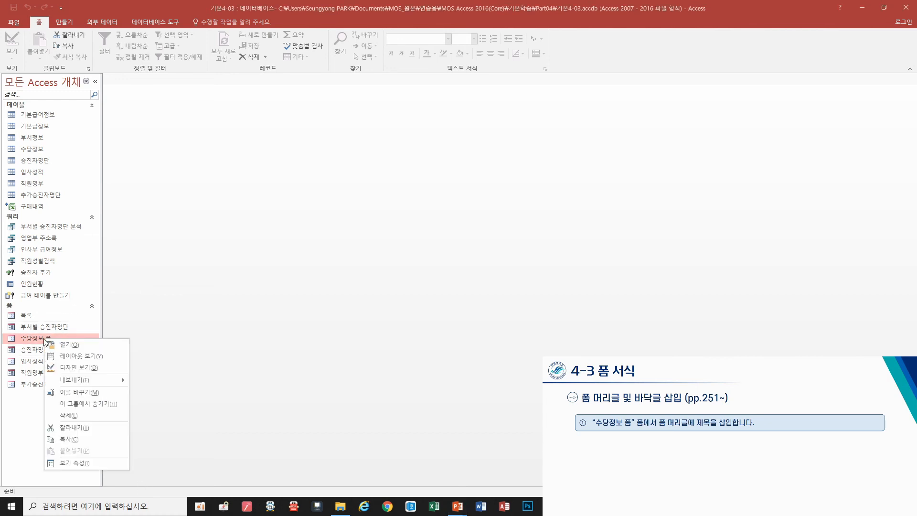
left_click(76, 367)
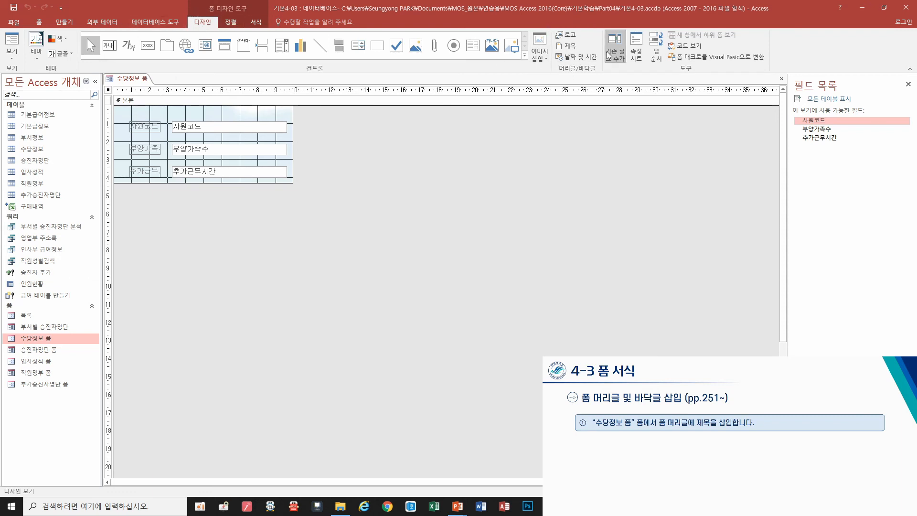
left_click(571, 48)
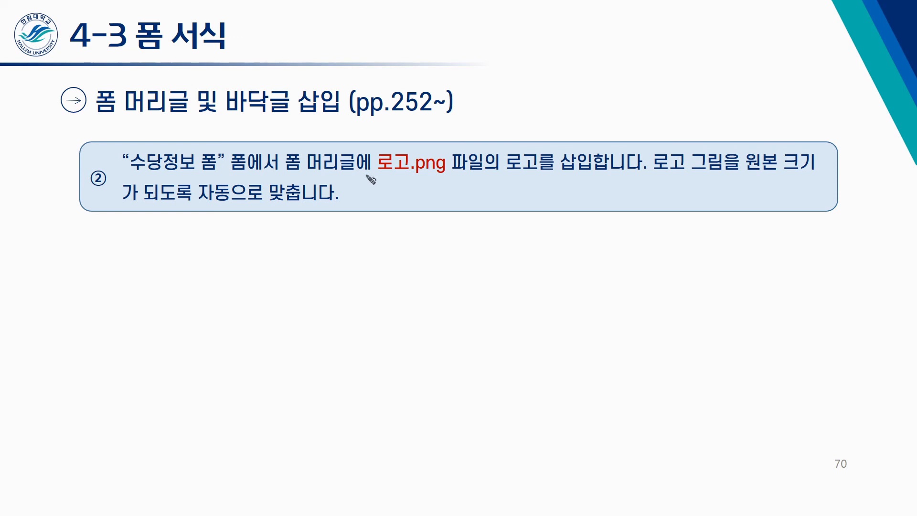
mouse_move(366, 177)
left_mouse_down()
mouse_move(543, 177)
mouse_move(506, 175)
mouse_move(535, 157)
mouse_move(522, 150)
left_mouse_up()
mouse_move(282, 183)
left_mouse_down()
mouse_move(365, 155)
mouse_move(273, 181)
mouse_move(257, 173)
left_mouse_up()
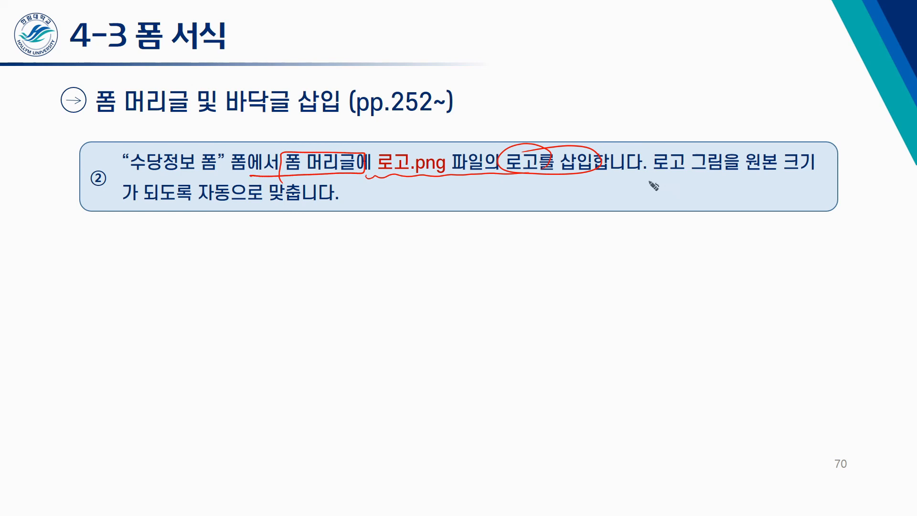
mouse_move(648, 178)
left_mouse_down()
mouse_move(744, 177)
mouse_move(742, 168)
mouse_move(824, 150)
mouse_move(754, 177)
left_mouse_up()
mouse_move(141, 205)
left_mouse_down()
mouse_move(215, 210)
mouse_move(287, 187)
mouse_move(272, 206)
mouse_move(230, 186)
mouse_move(286, 219)
mouse_move(274, 210)
left_mouse_up()
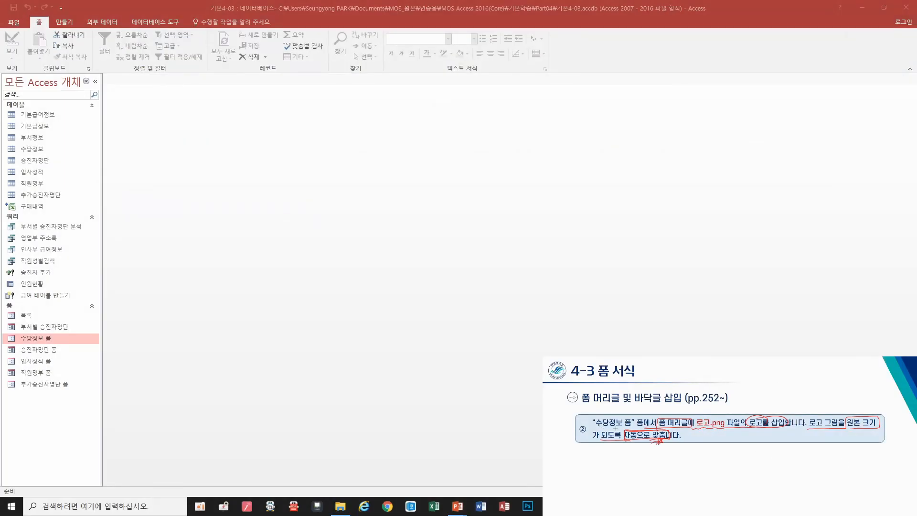
Open the 수당정보 폼 form in Design view and insert the 로고 image from the Part04 folder as the form header logo
right_click(59, 343)
left_click(91, 368)
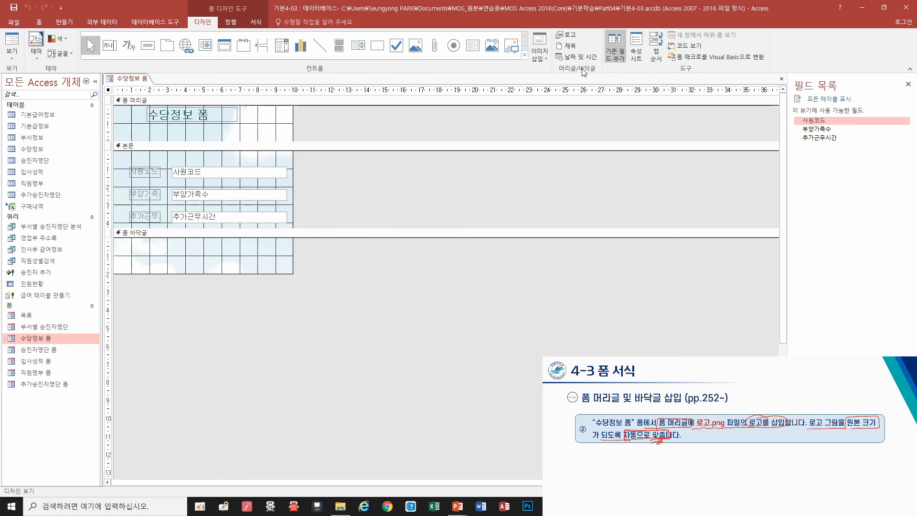
left_click(568, 35)
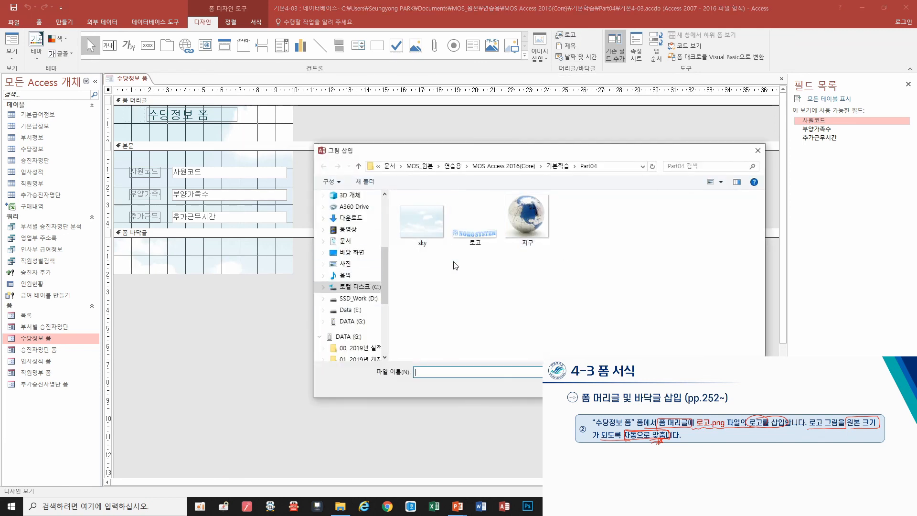
left_click(491, 237)
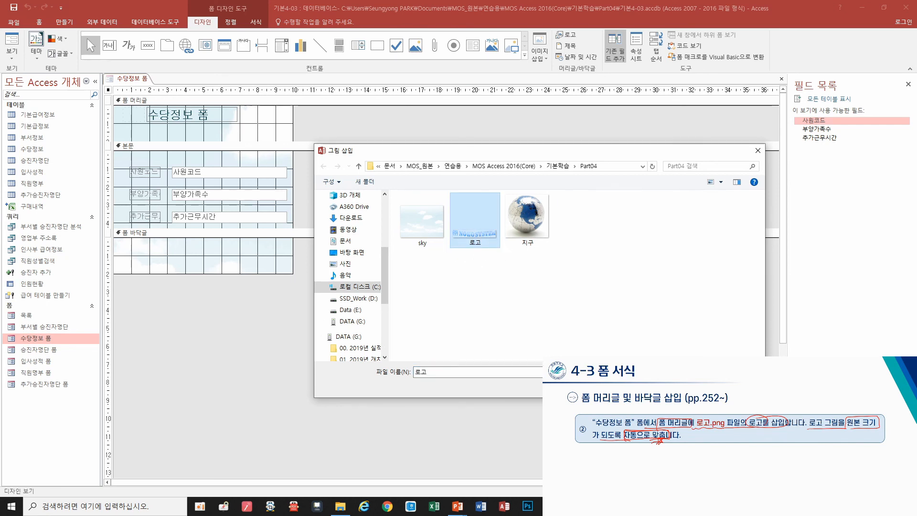
left_click(691, 386)
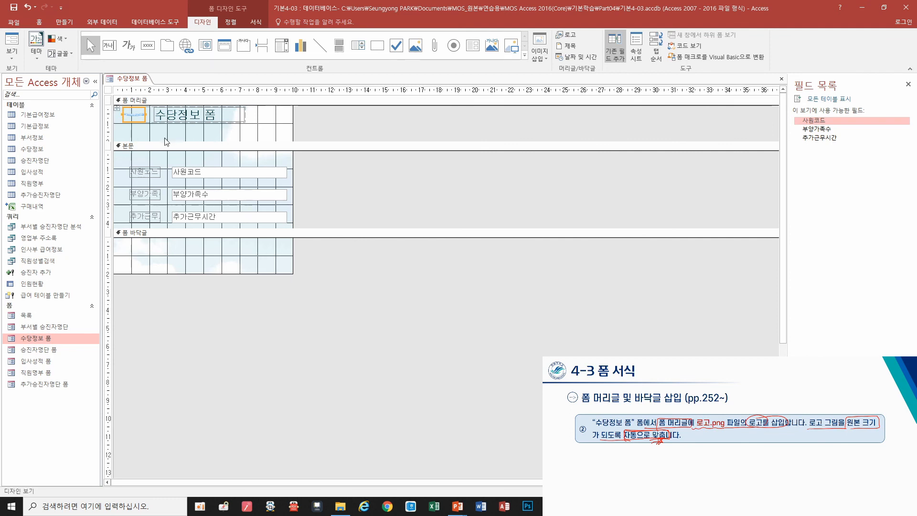
Set the header logo's size to 자동 so it takes its original dimensions, and close the 수당정보 폼 form
left_click(231, 21)
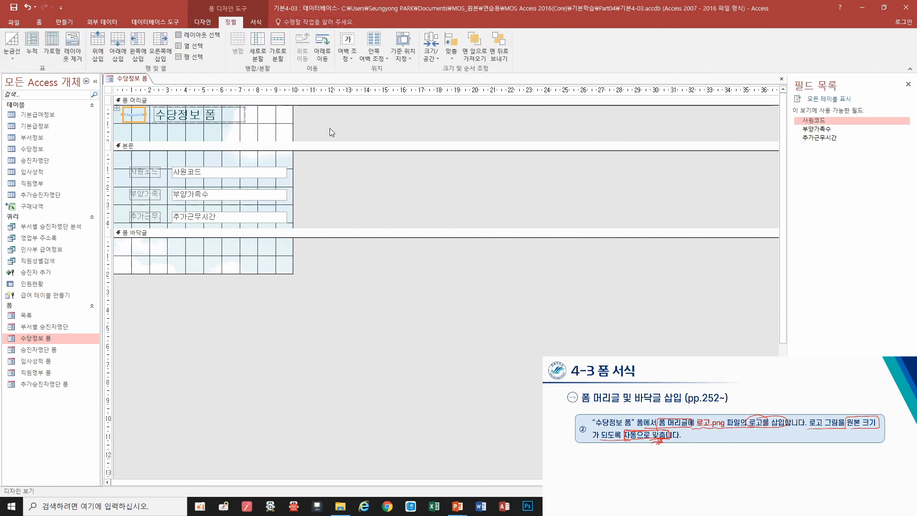
left_click(329, 128)
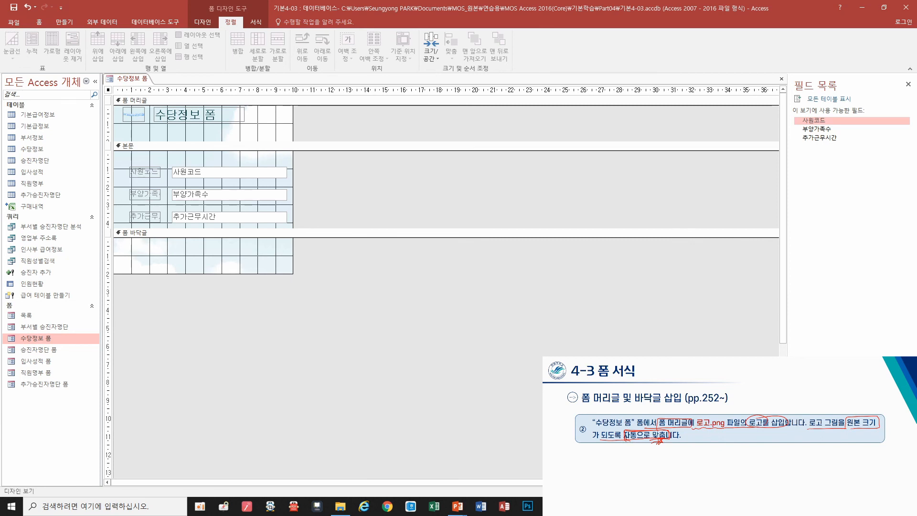
left_click(133, 119)
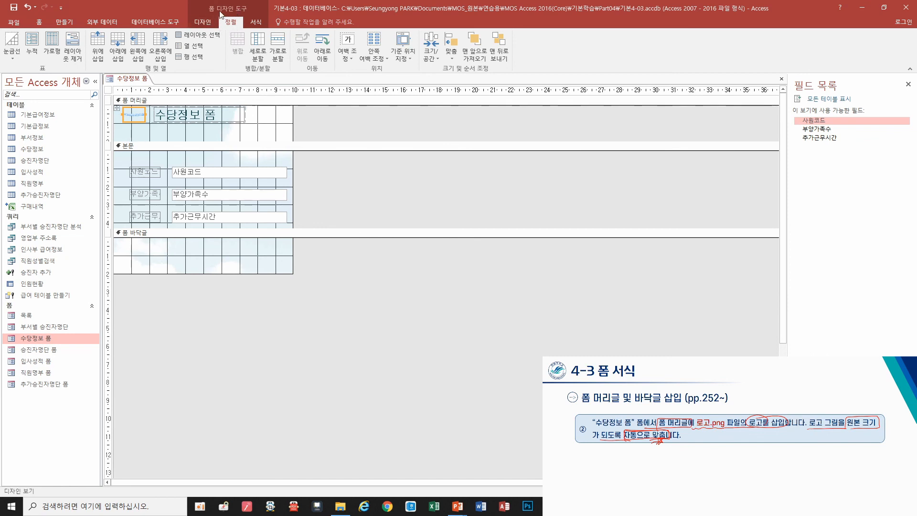
left_click(428, 56)
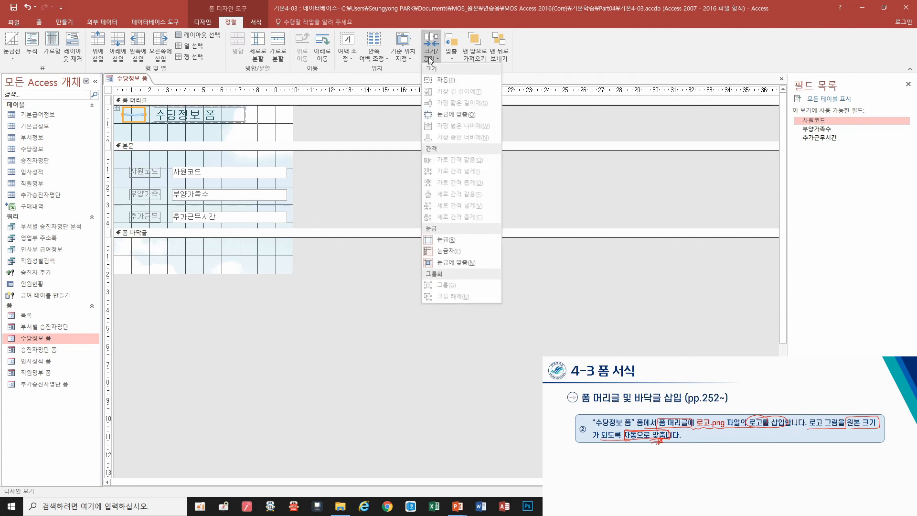
left_click(439, 79)
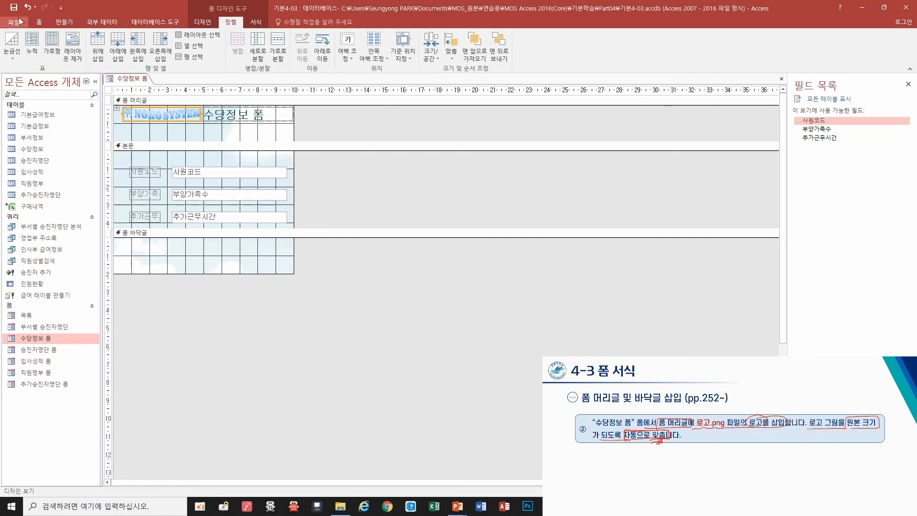
left_click(779, 79)
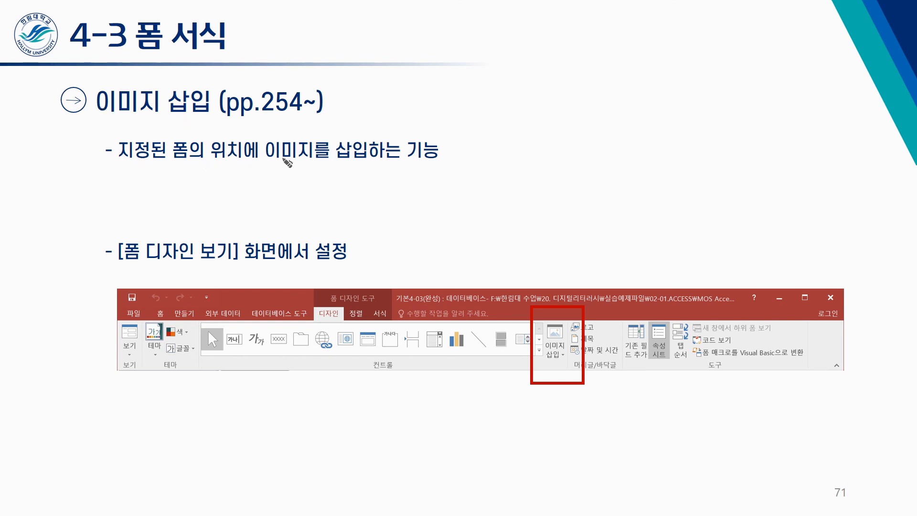
left_click_drag(266, 163, 430, 161)
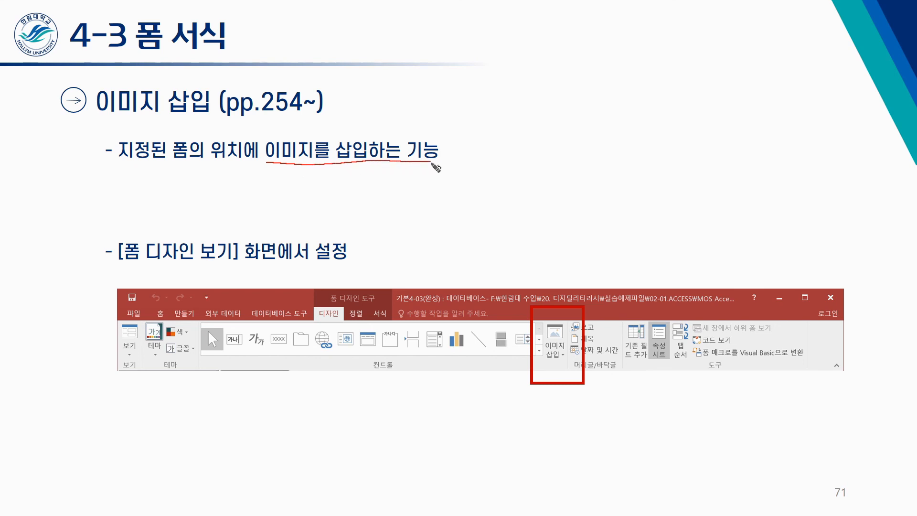
left_click_drag(147, 262, 232, 274)
mouse_move(382, 356)
left_mouse_down()
mouse_move(394, 383)
mouse_move(515, 369)
mouse_move(501, 392)
left_mouse_up()
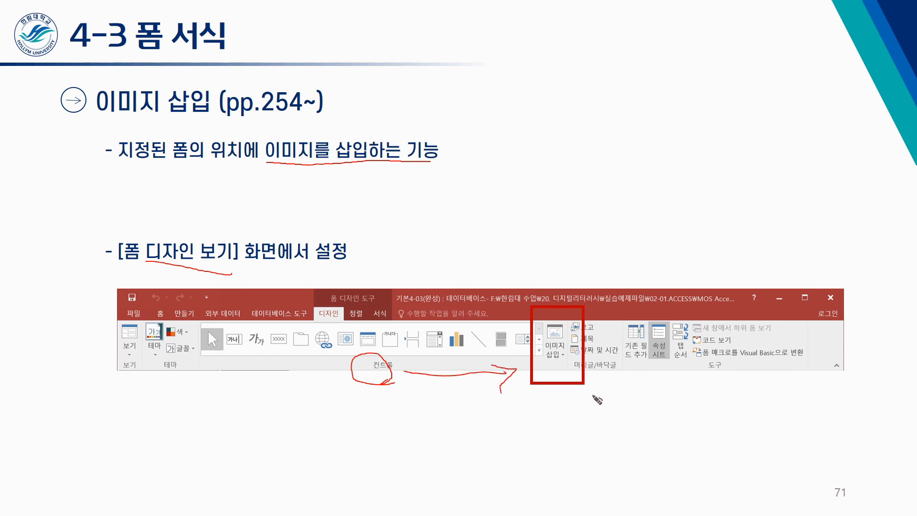
key("e")
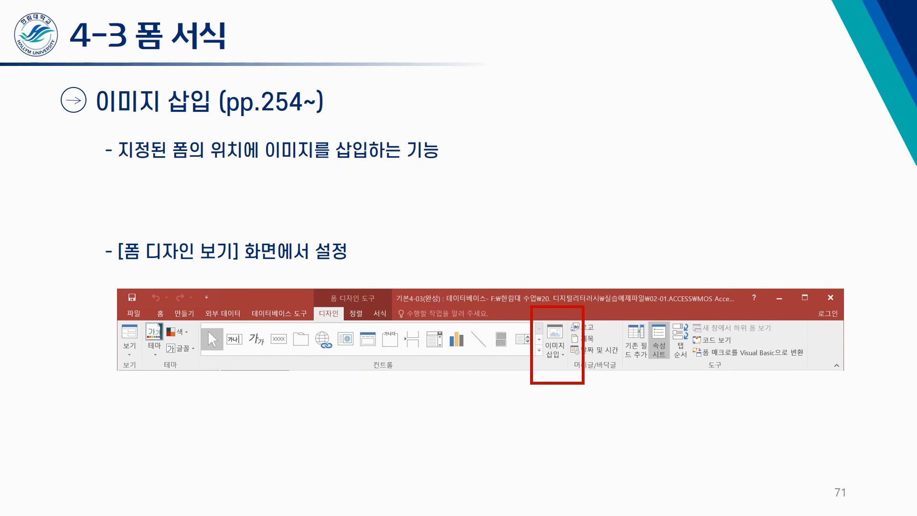
left_click(447, 216)
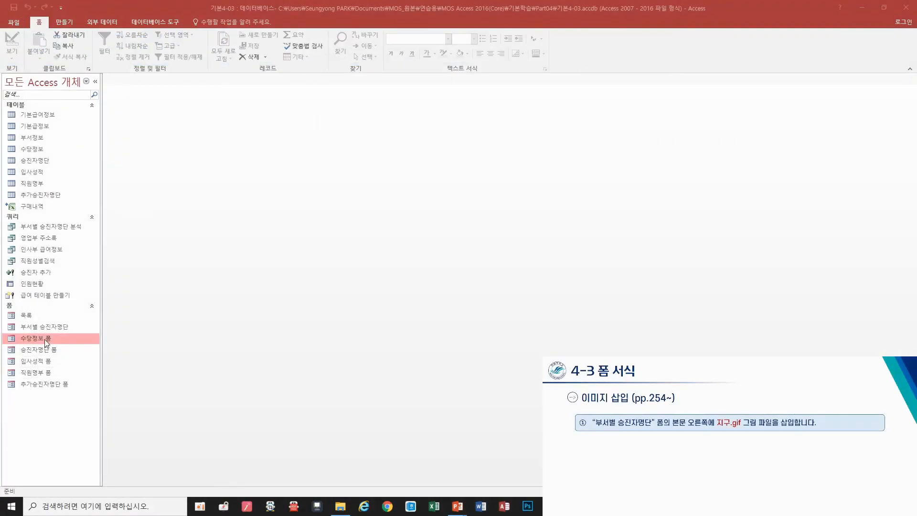
Open the 부서별 승진자명단 form in Design view
left_click(54, 326)
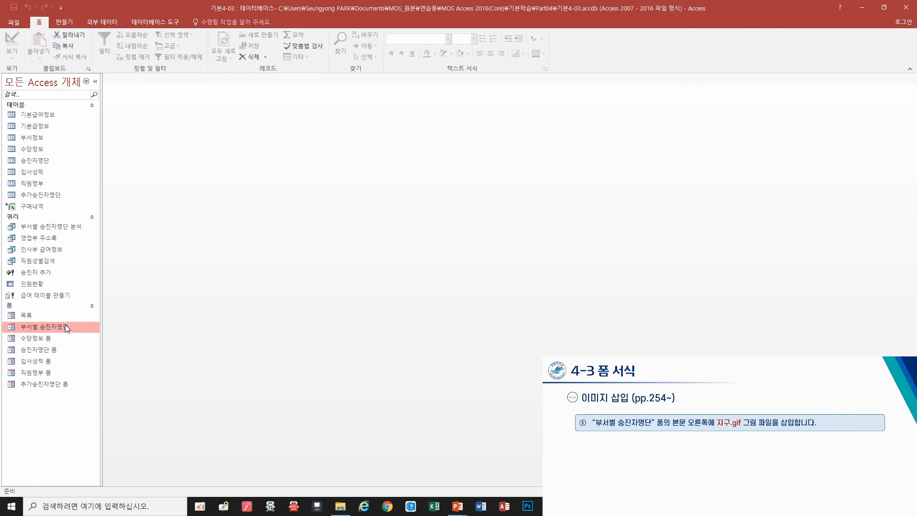
right_click(70, 326)
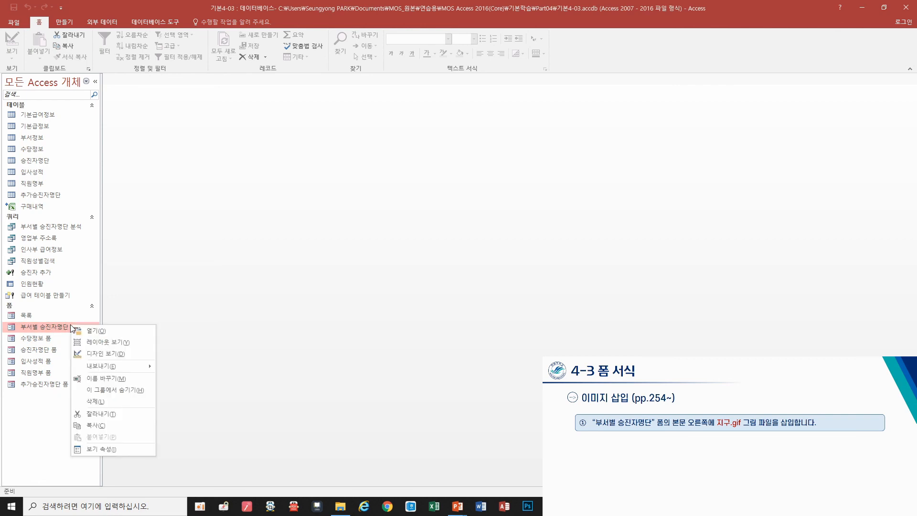
left_click(97, 354)
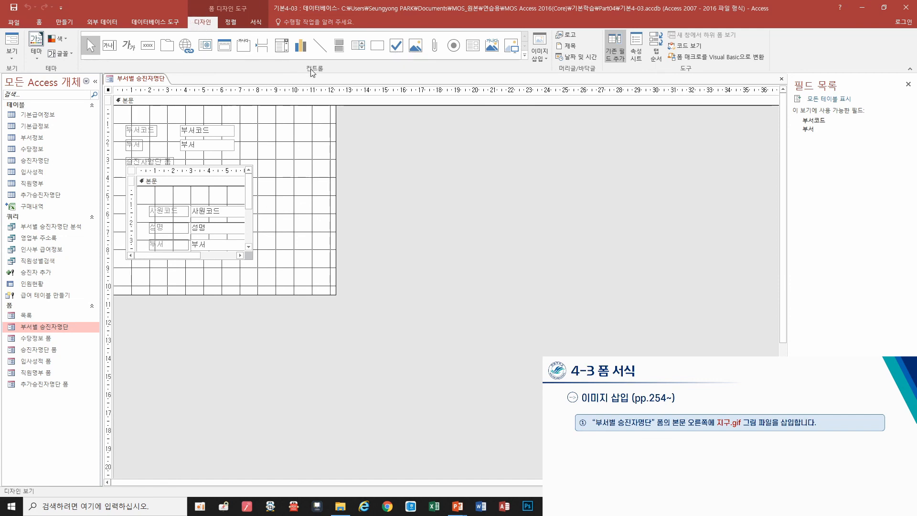
Insert the 지구 image from the Part04 folder, about 3 cm wide, into the form body and move it down beside the subform's right edge
left_click(545, 54)
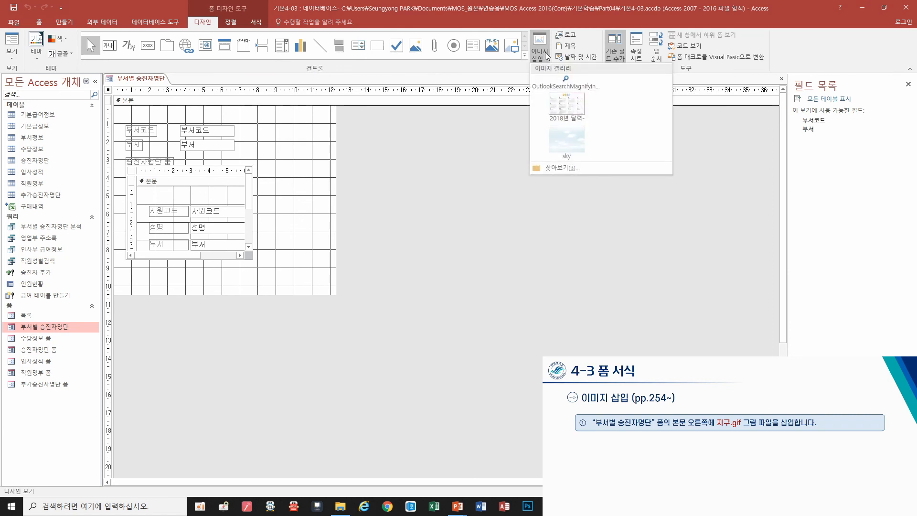
left_click(569, 168)
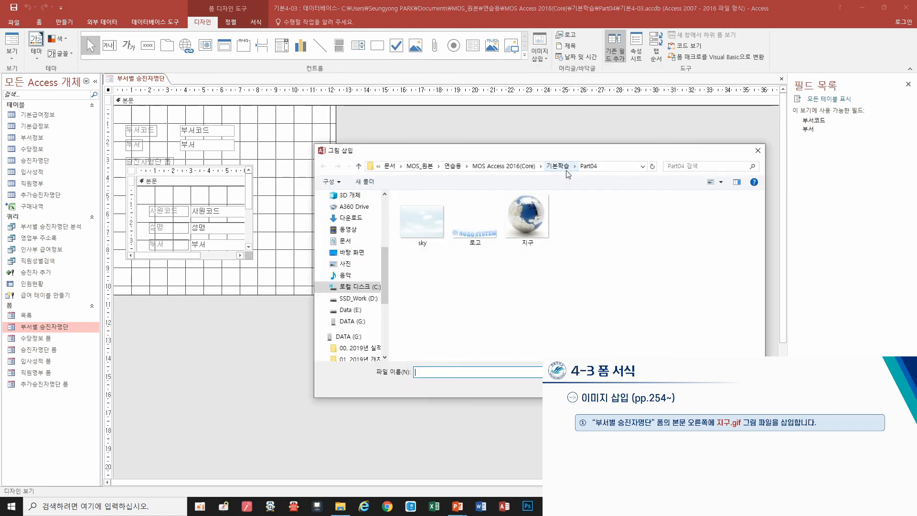
left_click(526, 221)
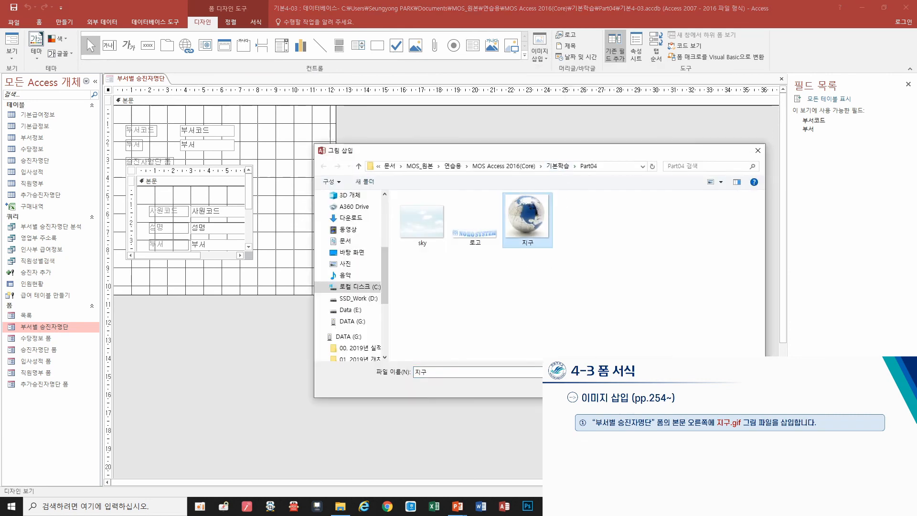
left_click(691, 386)
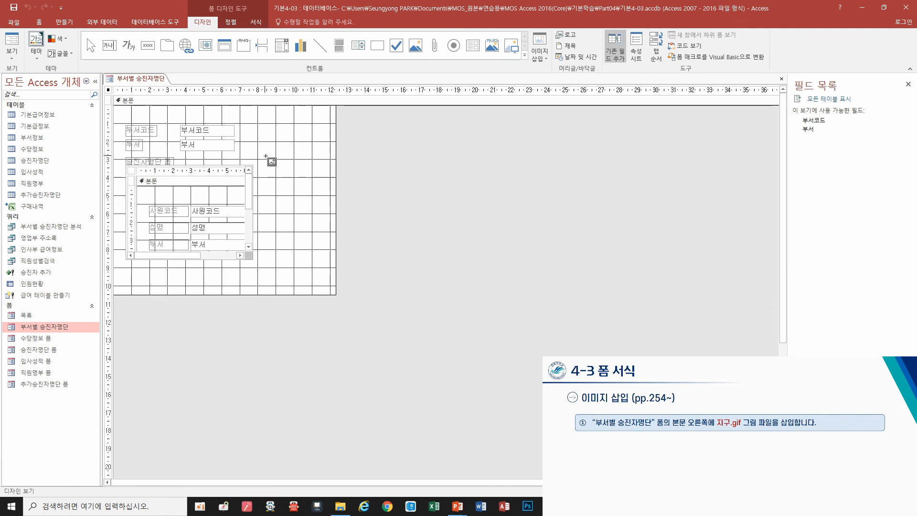
left_click_drag(266, 156, 305, 150)
left_click_drag(304, 149, 304, 201)
left_click(361, 212)
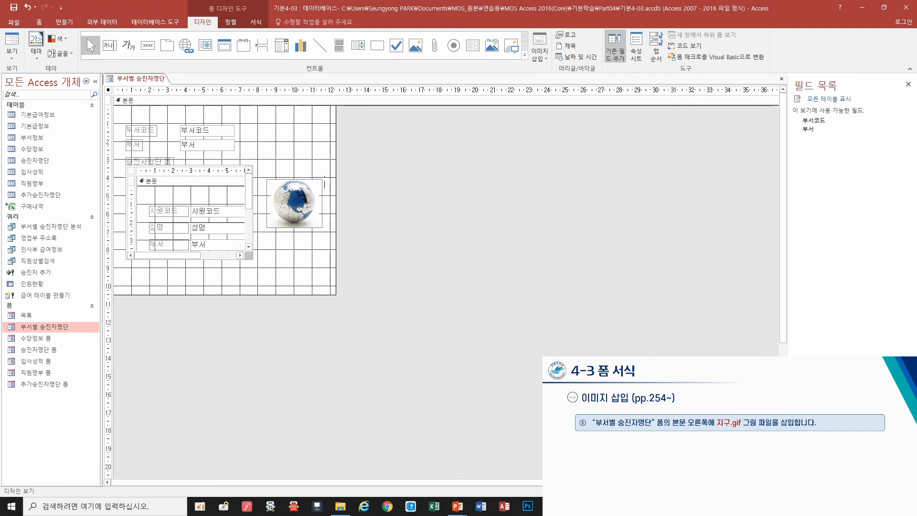
left_click(603, 388)
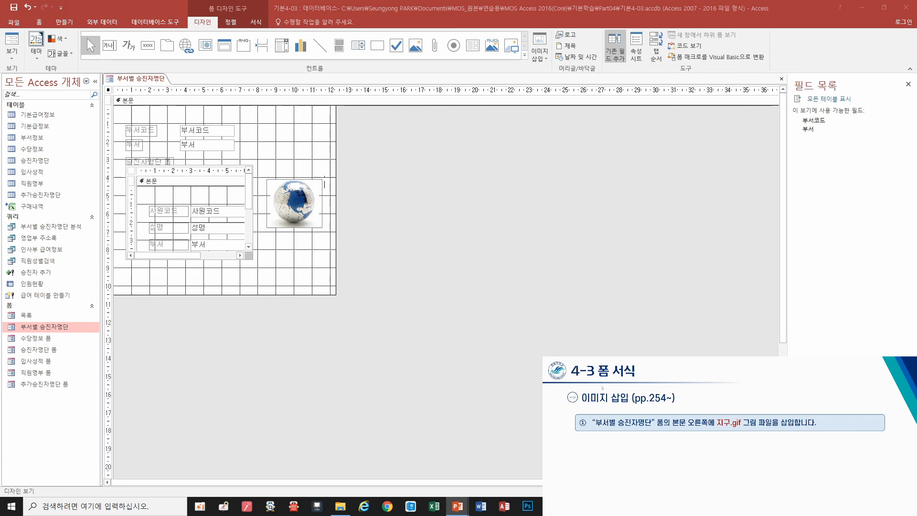